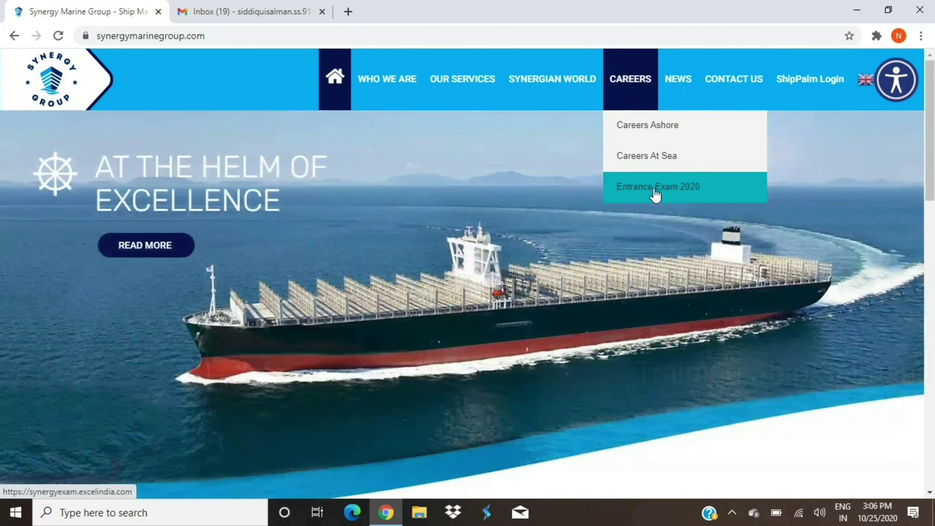
# Open the Entrance Exam 2020 portal from the Synergy careers options and start a new account sign-up.
pyautogui.click(655, 189)
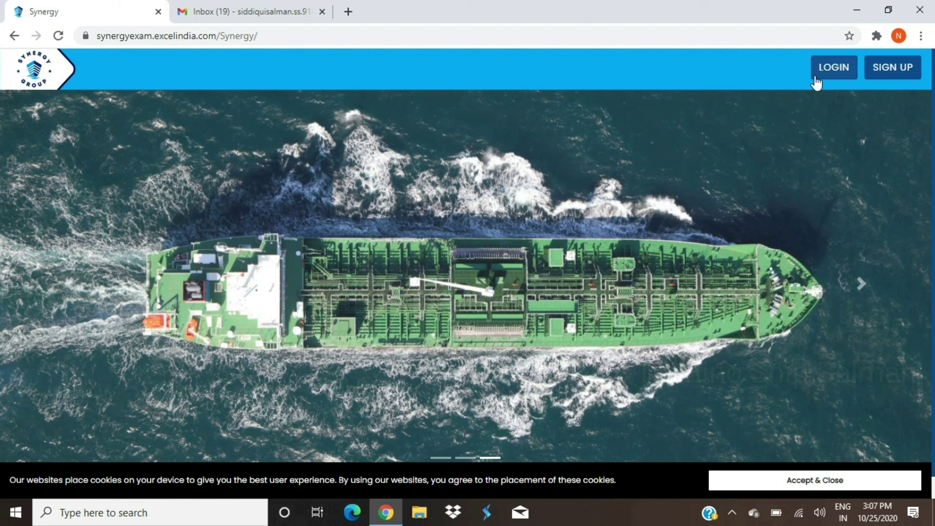
pyautogui.click(880, 70)
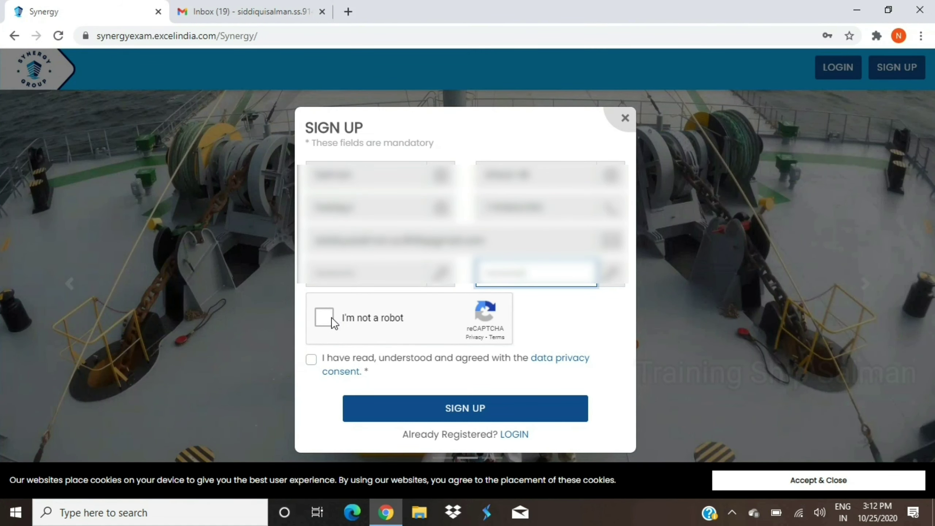
# Complete the reCAPTCHA check, agree to the data privacy consent and submit the filled sign-up form.
pyautogui.click(332, 317)
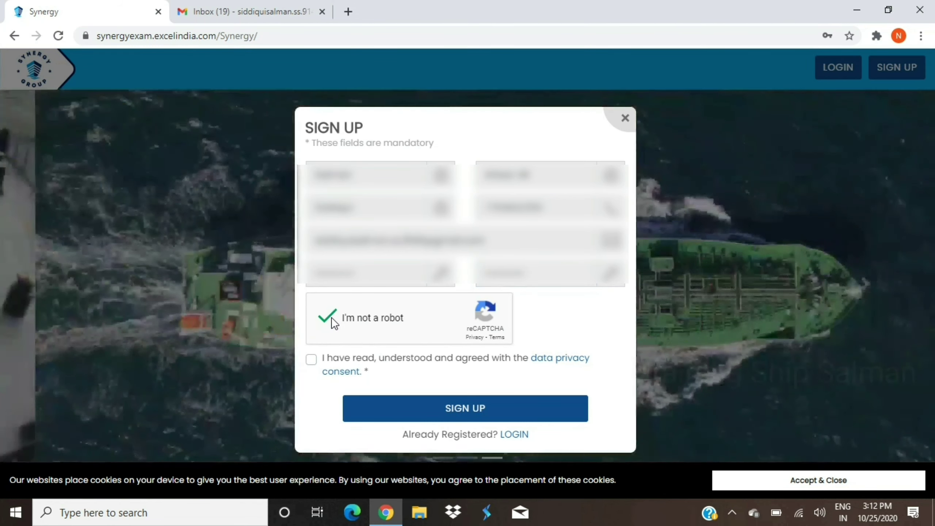
pyautogui.click(310, 360)
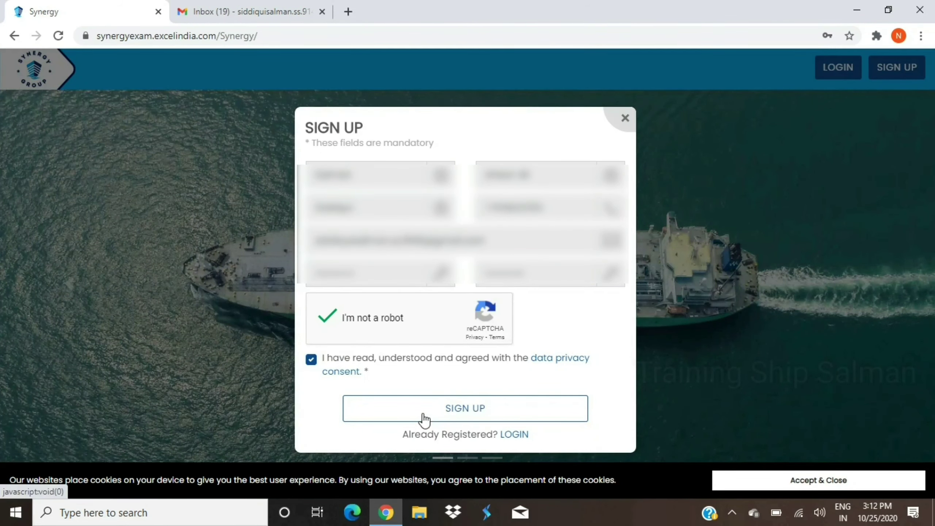
pyautogui.click(423, 416)
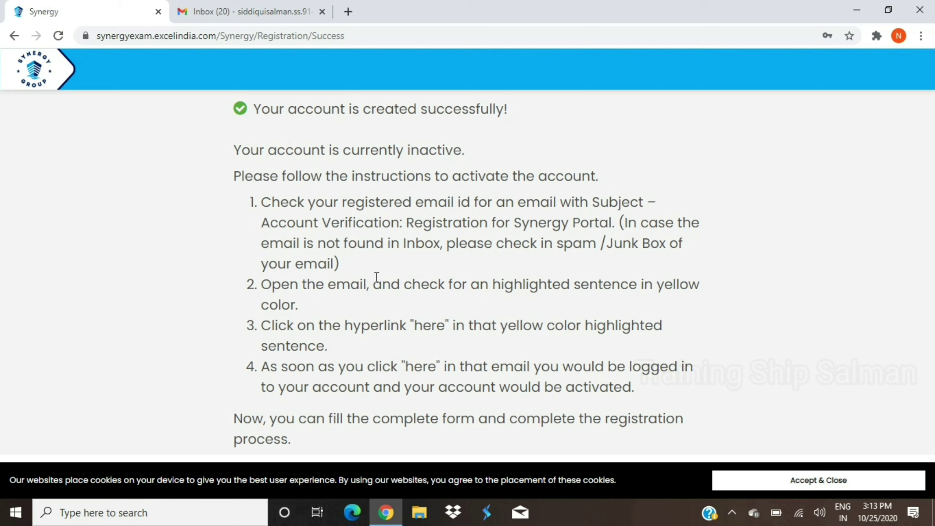
# Switch to Gmail and activate the account through the "here" link in the Synergy Portal account verification email.
pyautogui.click(241, 11)
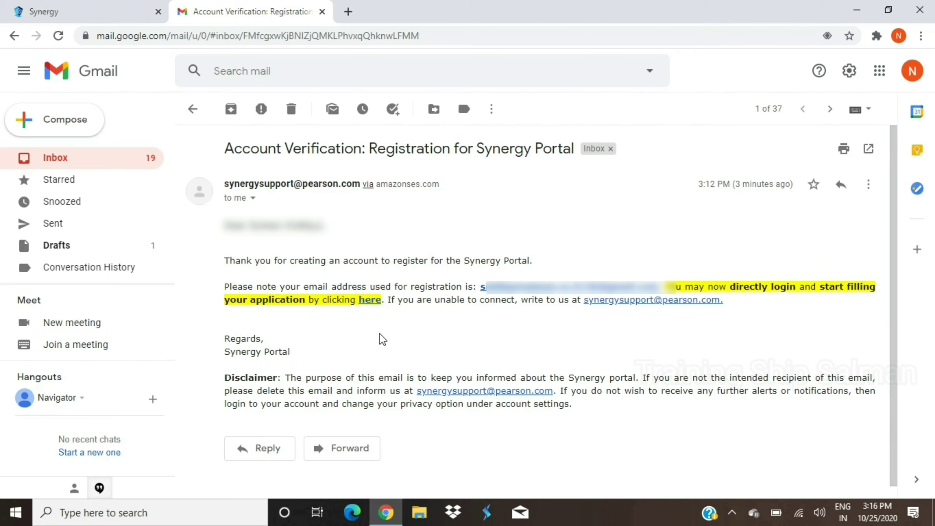
pyautogui.click(368, 302)
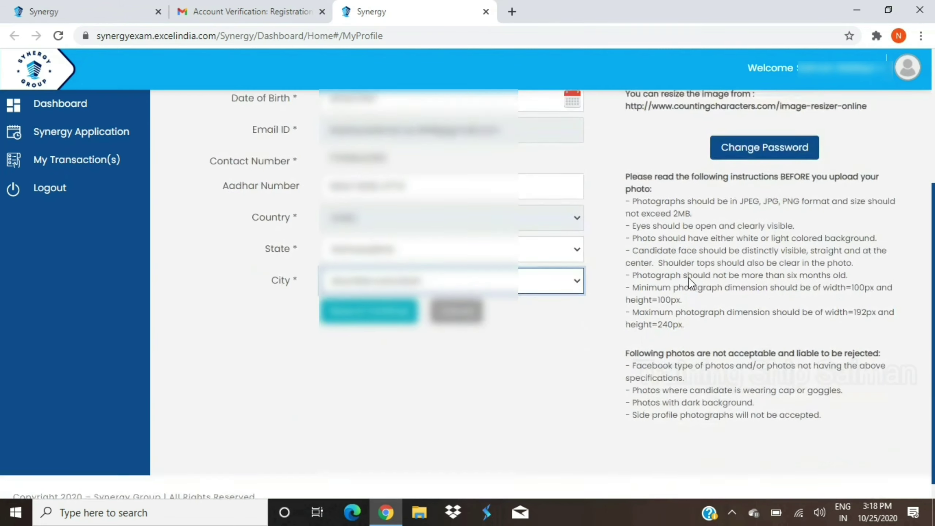
pyautogui.scroll(-2, 688, 283)
pyautogui.scroll(5, 688, 283)
pyautogui.scroll(-3, 688, 280)
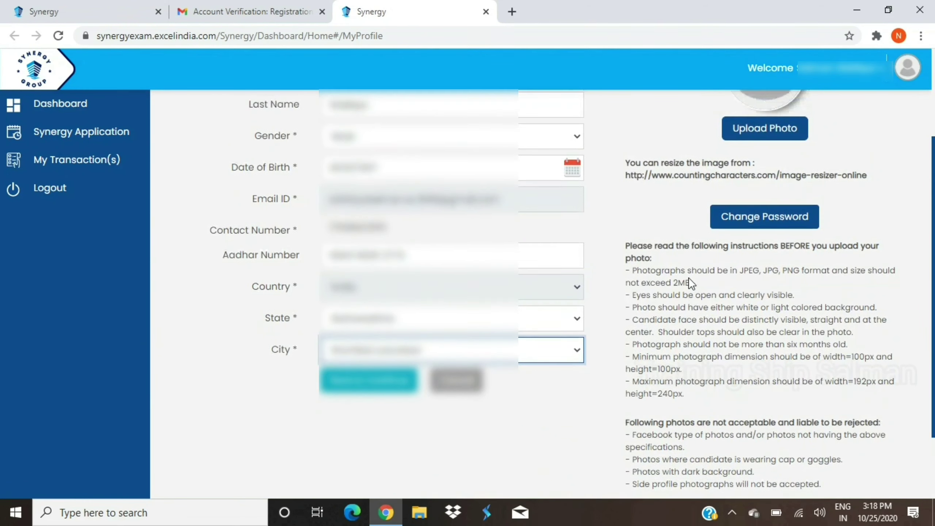
pyautogui.scroll(1, 689, 280)
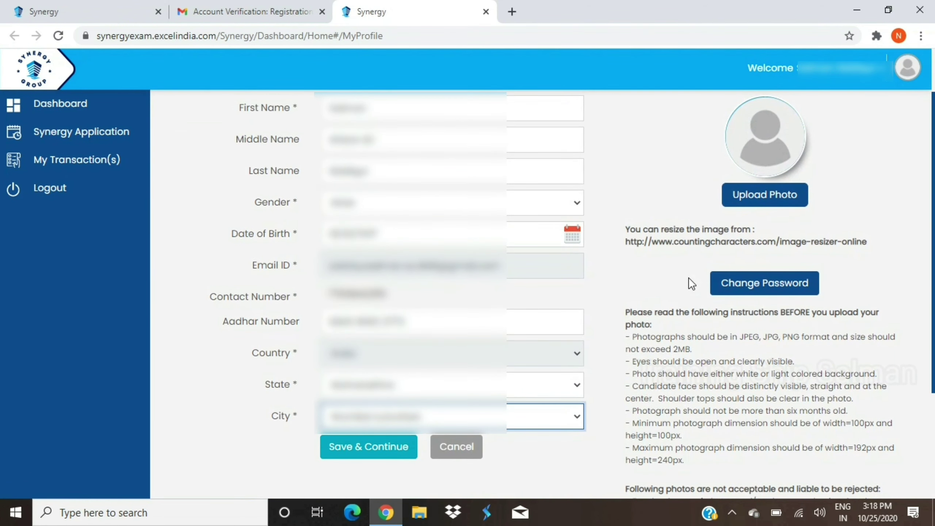
pyautogui.moveTo(261, 119); pyautogui.dragTo(383, 434)
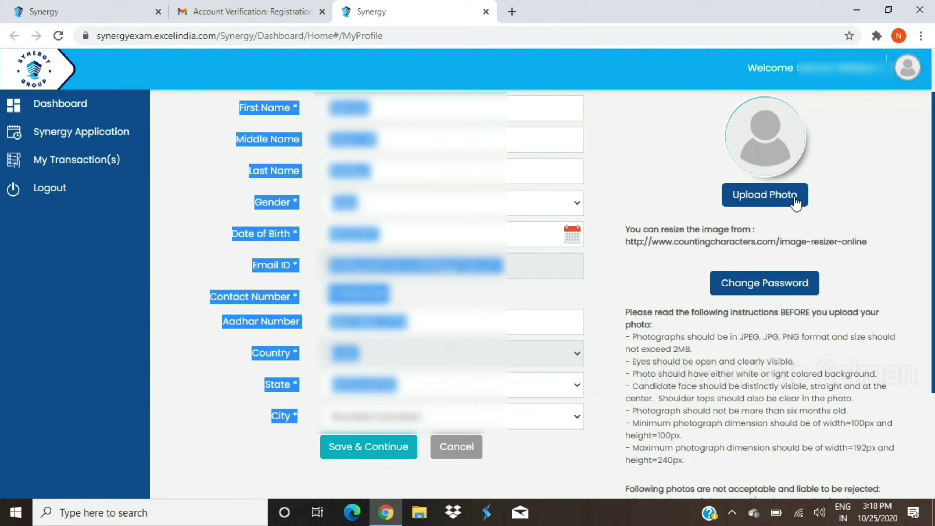
pyautogui.click(764, 196)
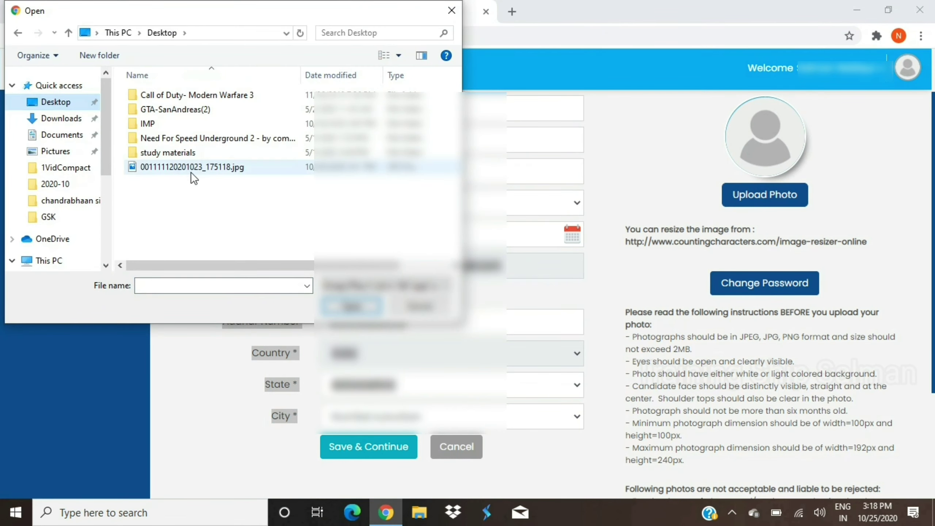
pyautogui.doubleClick(199, 172)
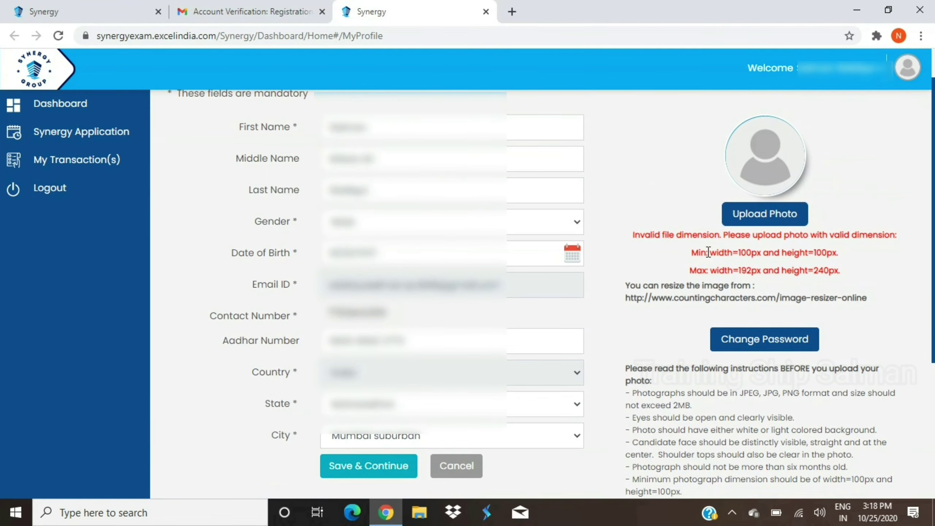
# Read the photo upload instructions, including the minimum and maximum permitted photo dimensions.
pyautogui.scroll(-3, 663, 258)
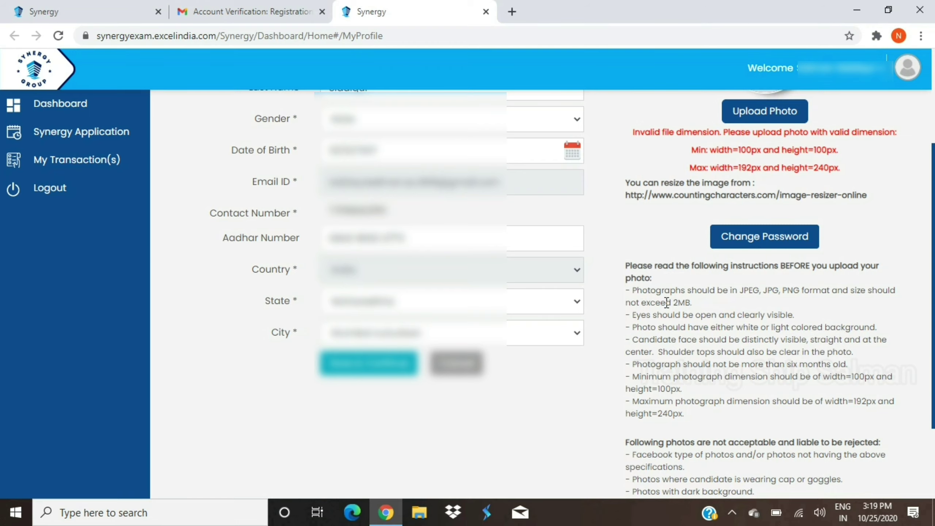
pyautogui.scroll(-3, 685, 321)
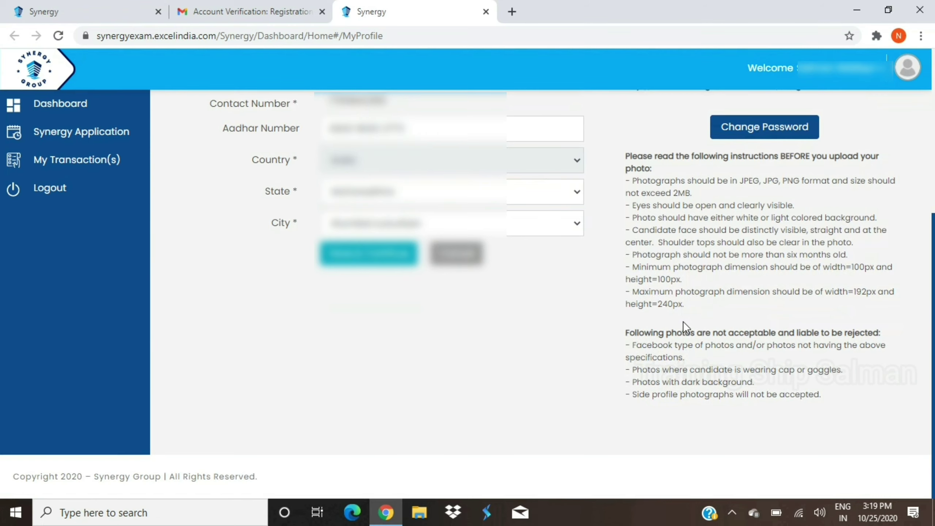
pyautogui.scroll(6, 683, 321)
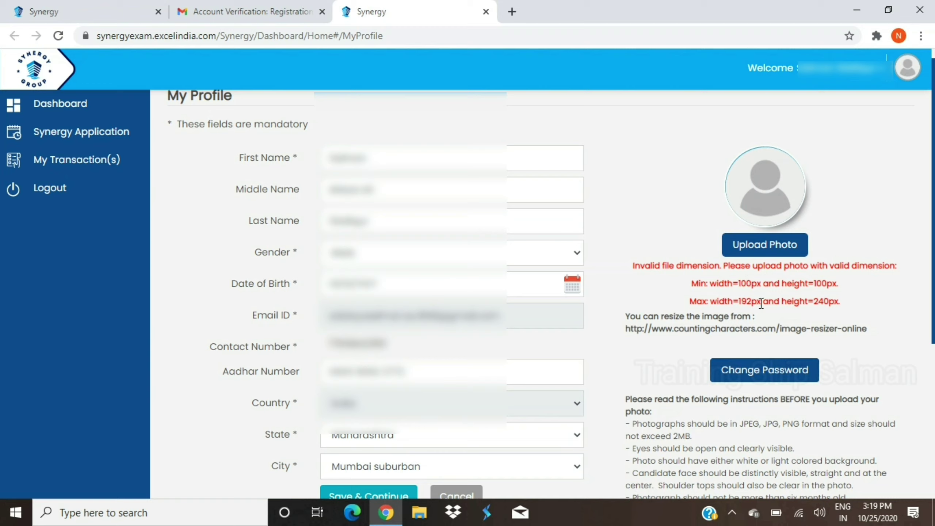
pyautogui.doubleClick(815, 283)
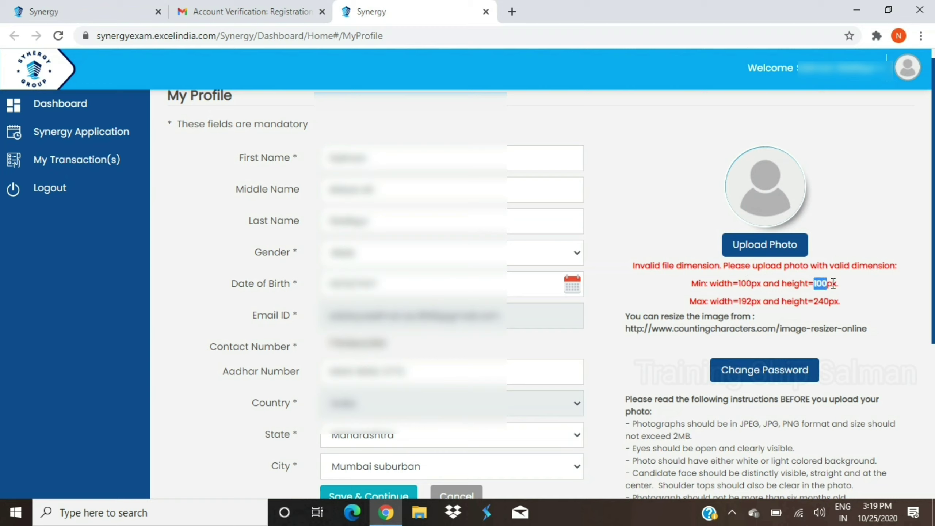
pyautogui.click(815, 304)
pyautogui.moveTo(814, 304); pyautogui.dragTo(842, 303)
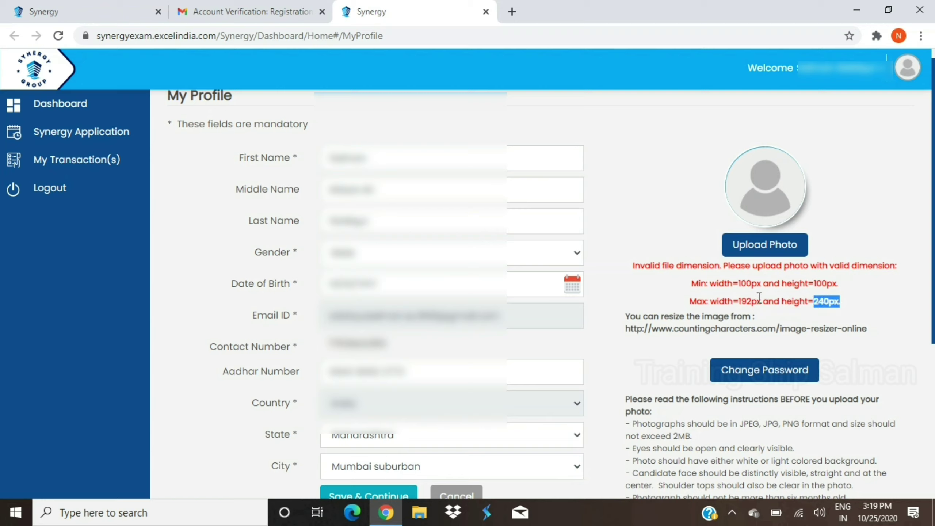
pyautogui.click(687, 329)
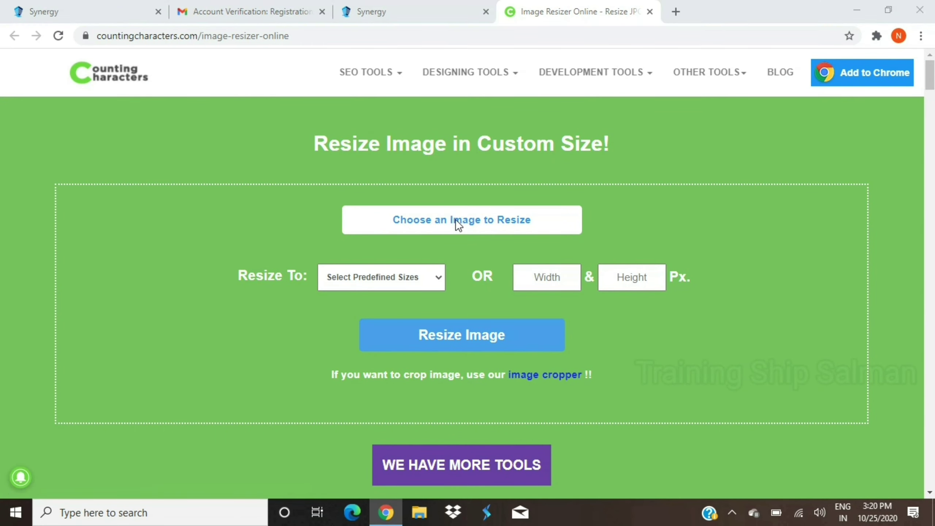
pyautogui.click(456, 219)
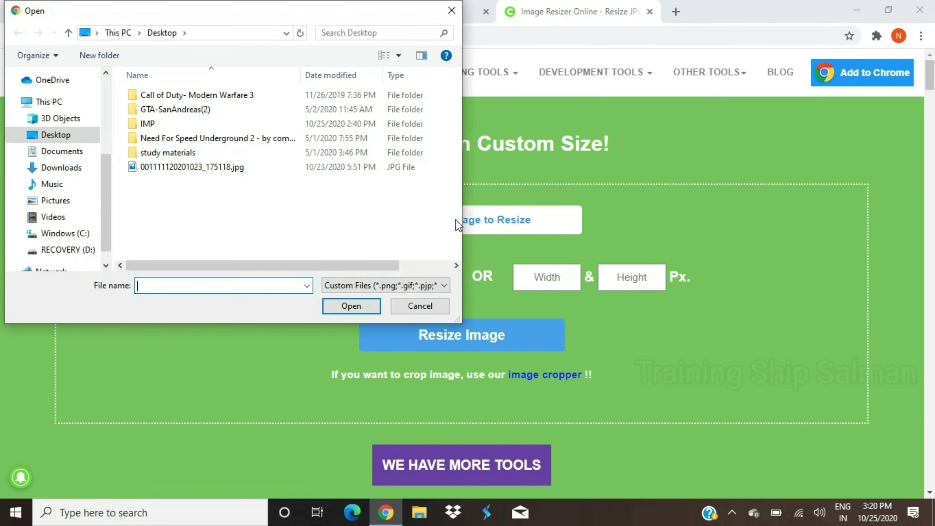
pyautogui.click(151, 165)
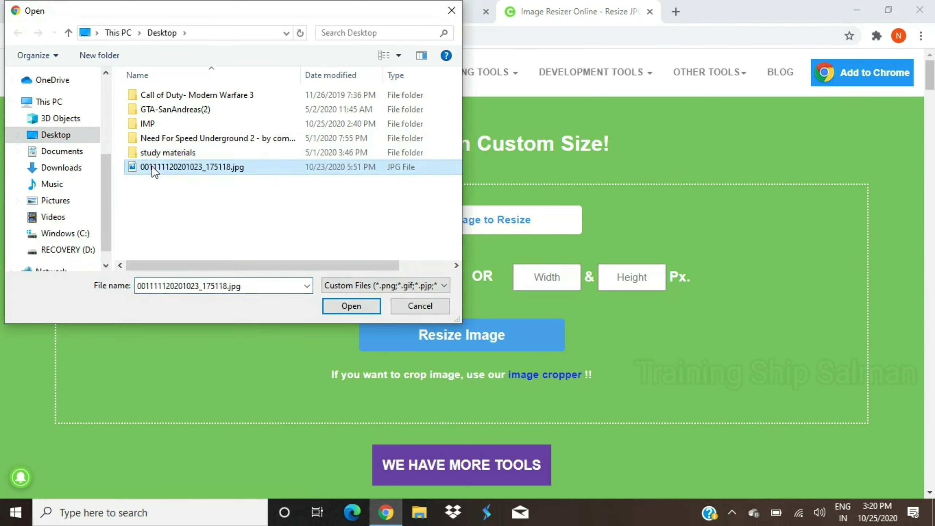
pyautogui.click(358, 304)
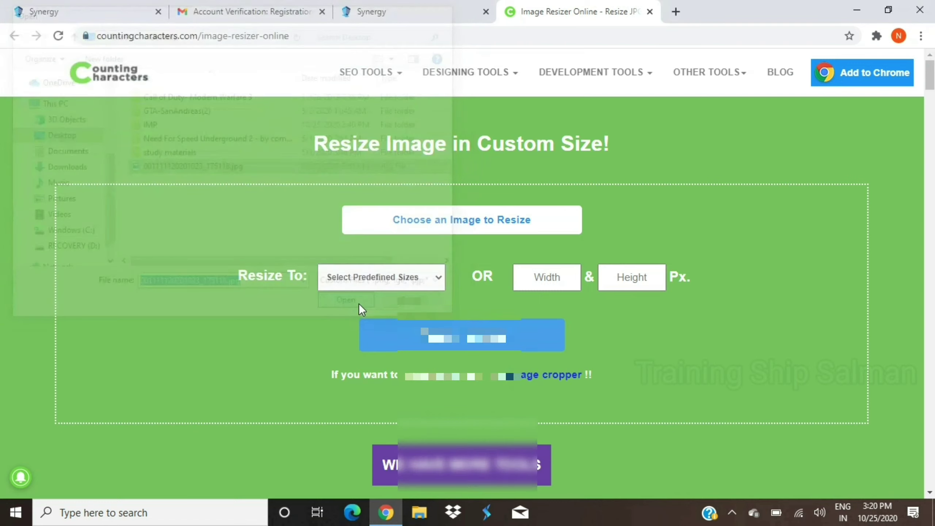
pyautogui.scroll(-2, 359, 304)
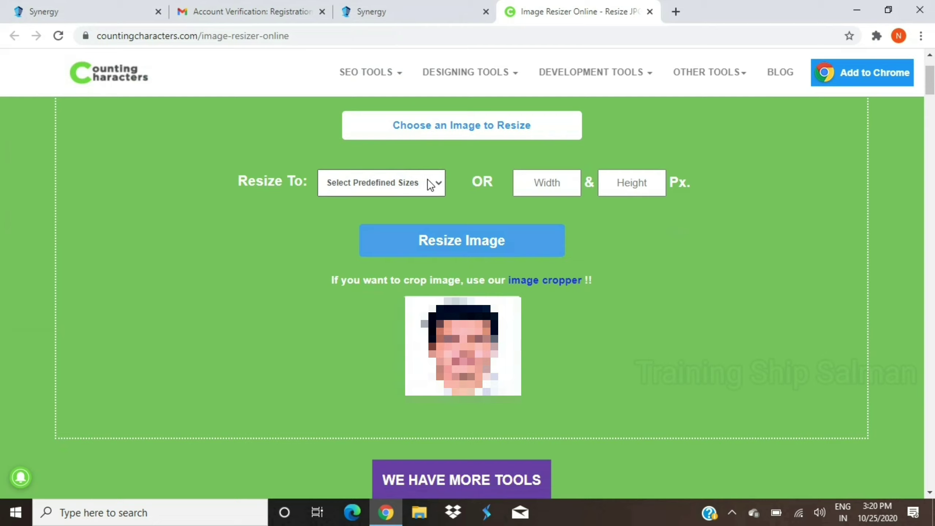
# Resize the photo to 150 px wide and 150 px high, and download the converted image.
pyautogui.click(545, 184)
pyautogui.write('150')
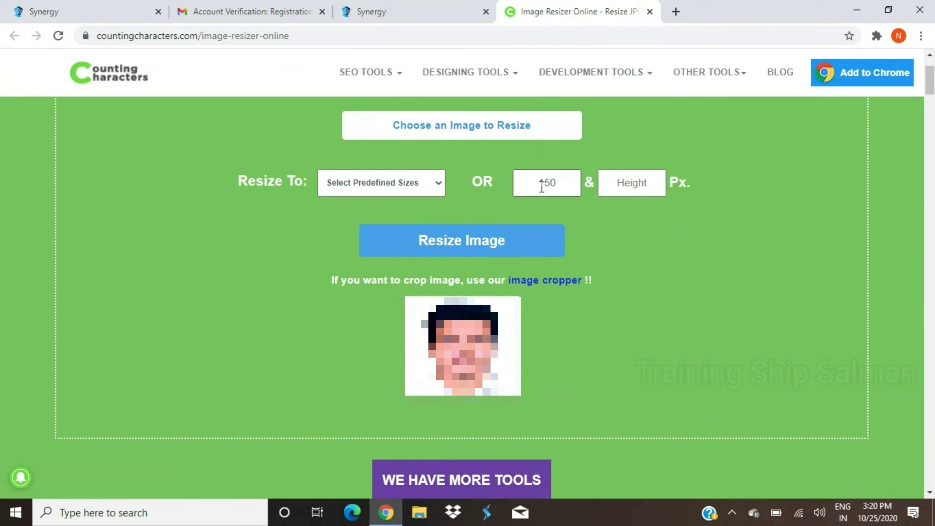
pyautogui.click(636, 183)
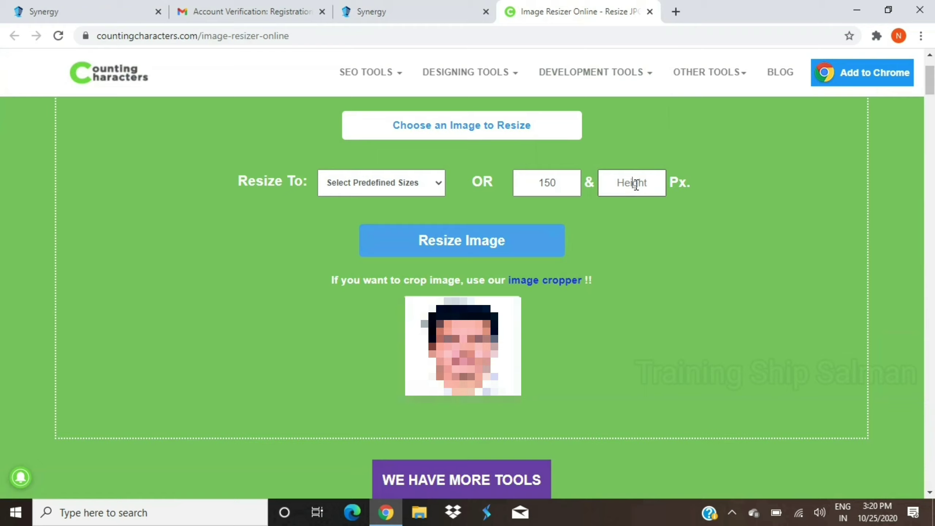
pyautogui.write('150')
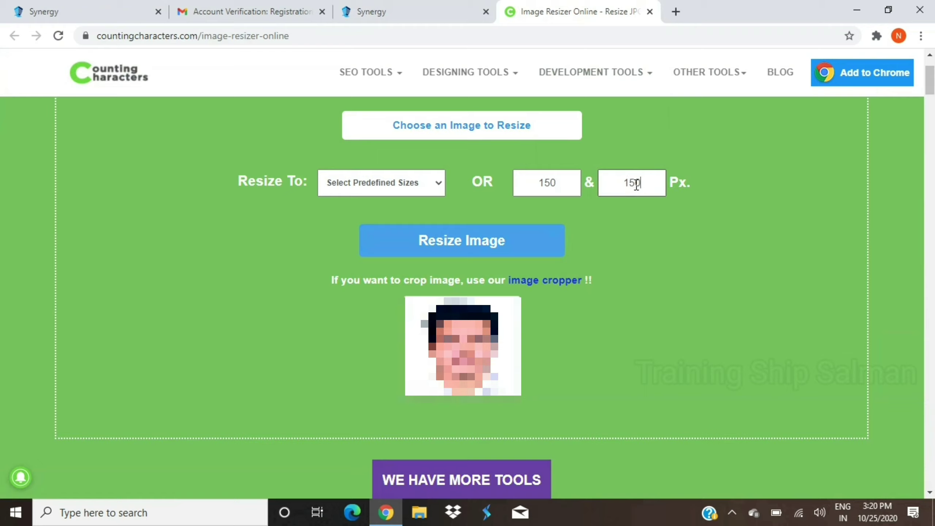
pyautogui.click(494, 237)
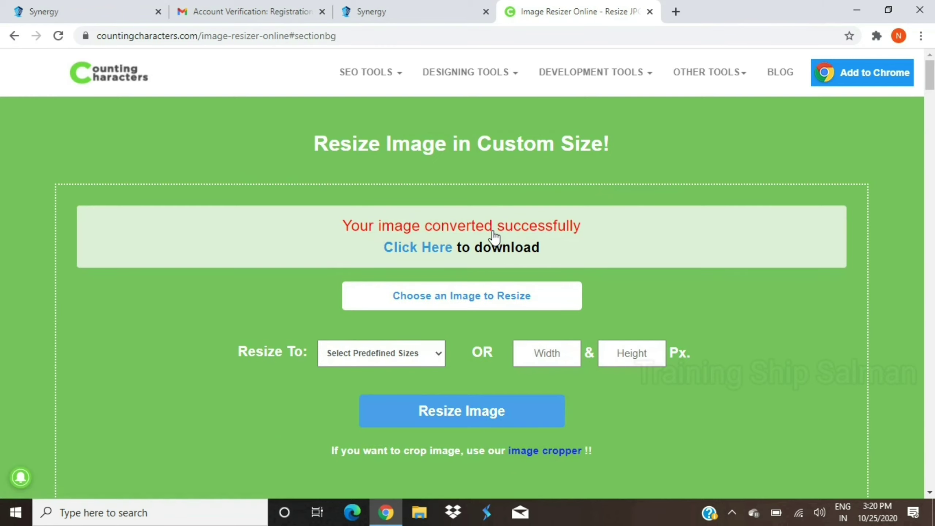
pyautogui.click(434, 253)
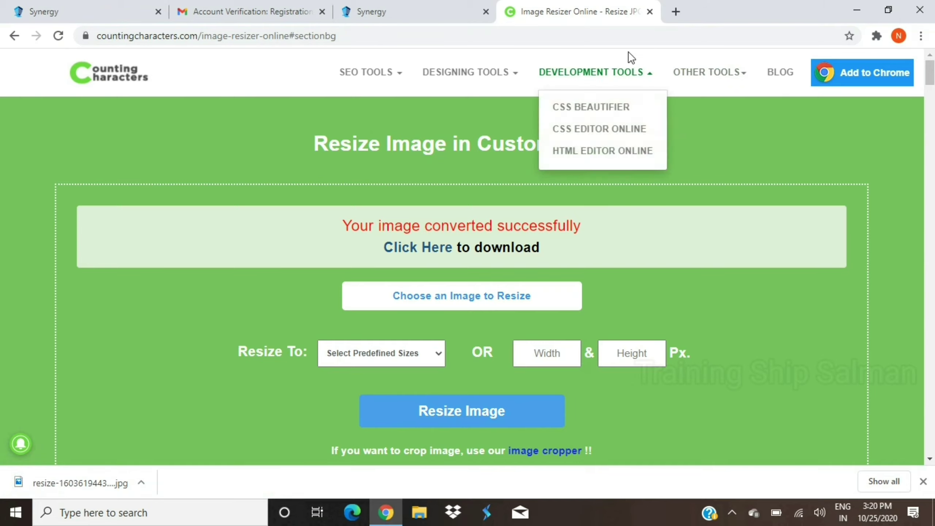
# Close the image resizer page and upload the resized JPG from the Desktop as the profile photo.
pyautogui.click(650, 12)
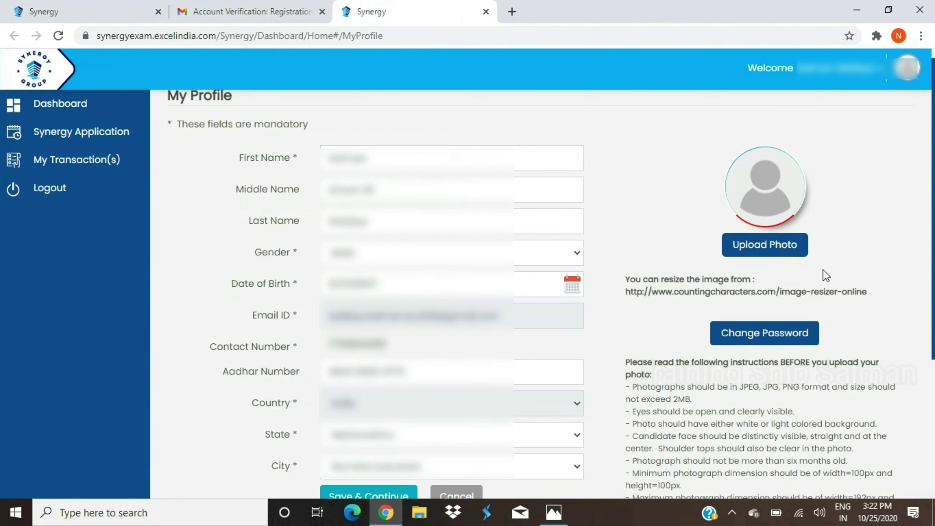
pyautogui.click(784, 253)
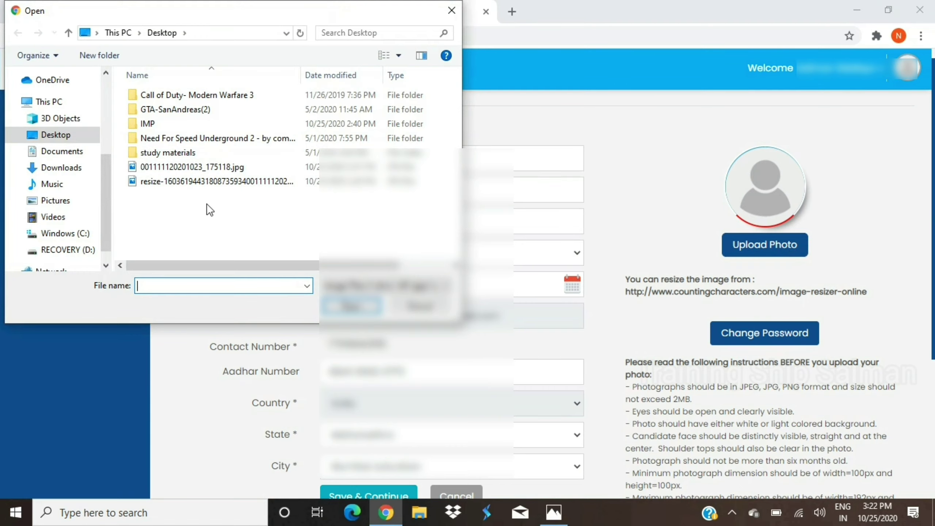
pyautogui.click(169, 181)
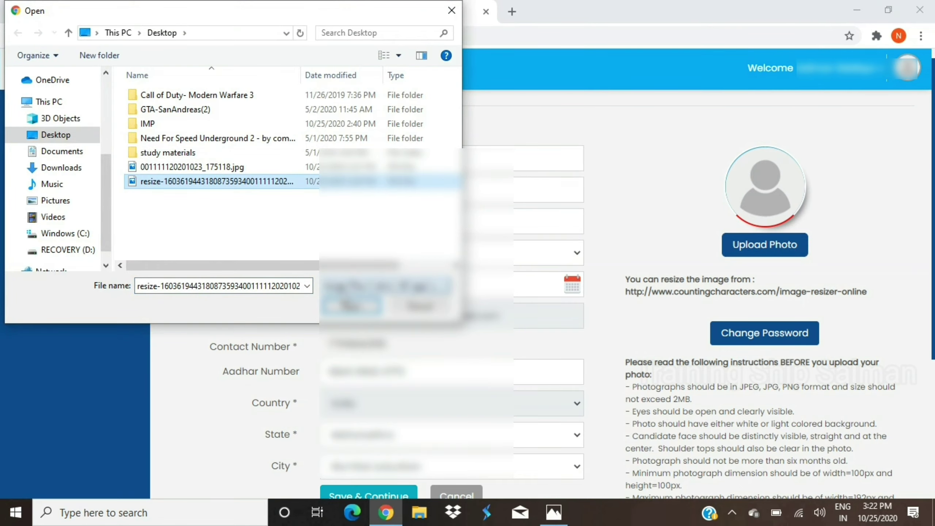
pyautogui.click(348, 306)
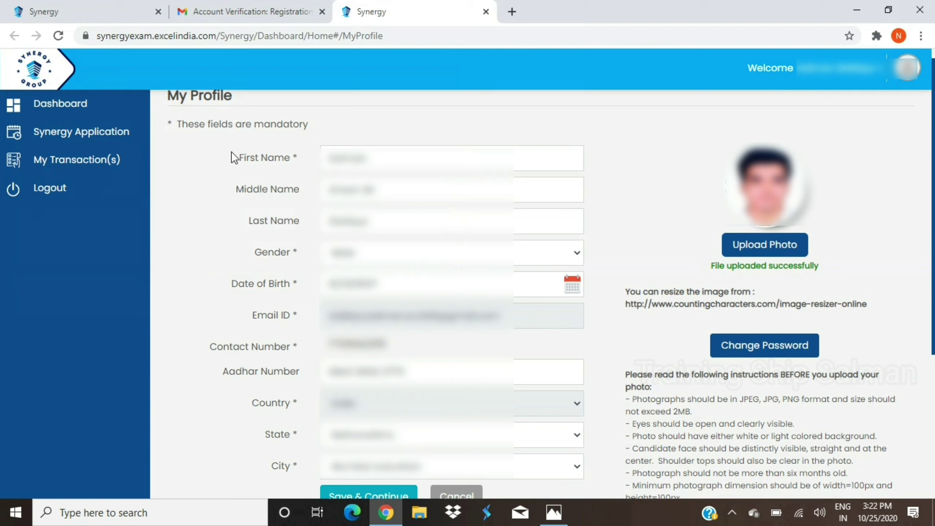
# Check the filled personal details in My Profile, and save the profile to continue.
pyautogui.moveTo(238, 157); pyautogui.dragTo(415, 493)
pyautogui.scroll(-5, 412, 493)
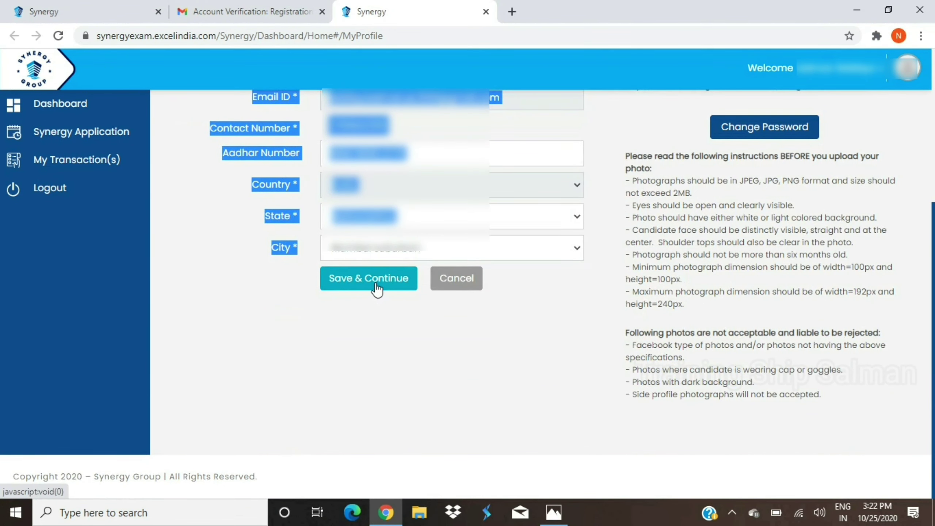
pyautogui.click(376, 289)
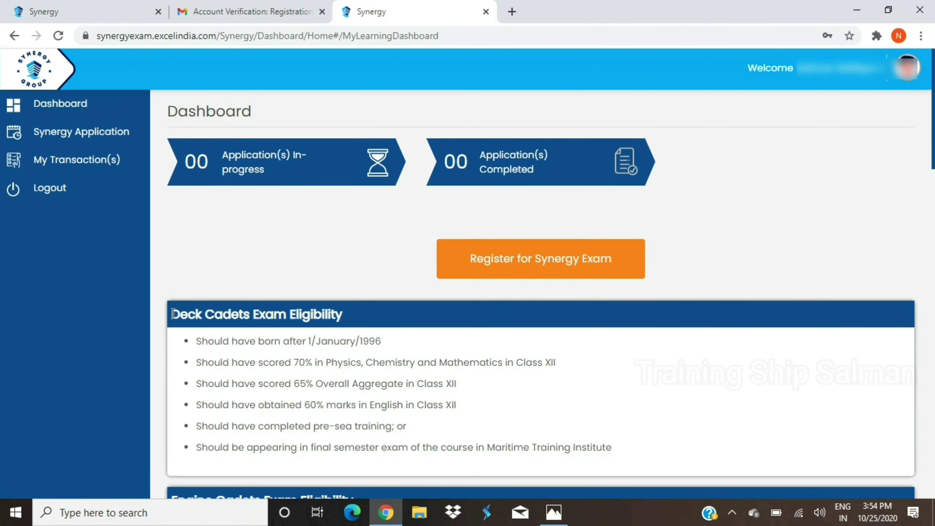
# Read the dashboard's exam eligibility criteria for Deck Cadets, Engine Cadets and GP Rating.
pyautogui.moveTo(173, 313); pyautogui.dragTo(526, 460)
pyautogui.scroll(-8, 527, 459)
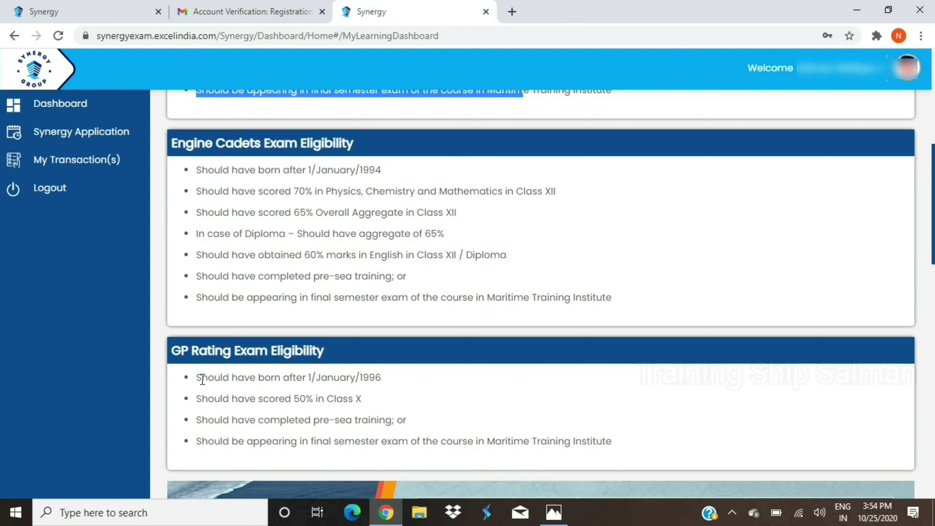
pyautogui.moveTo(194, 379); pyautogui.dragTo(473, 441)
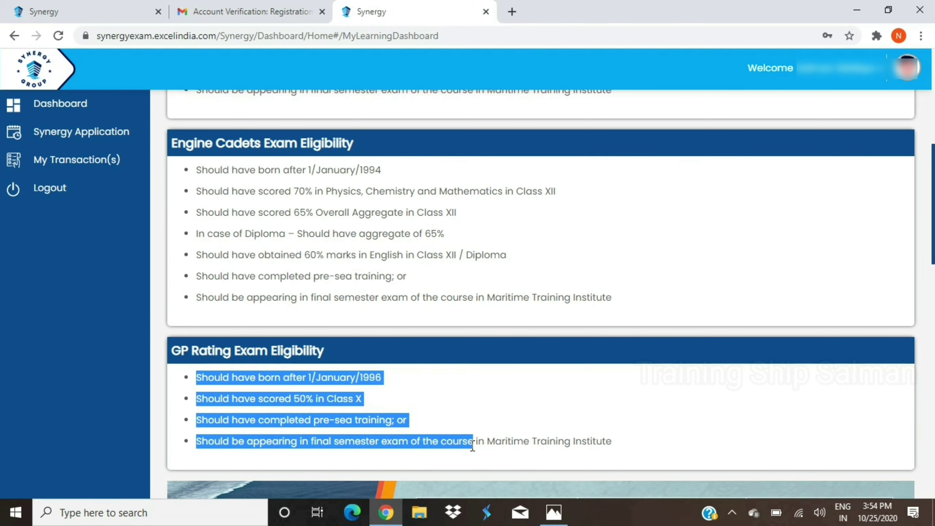
# Examine the exam schedule's registration end dates and exam dates for Deck Cadets, Engine Cadets and GP Rating.
pyautogui.scroll(-4, 473, 442)
pyautogui.scroll(-3, 473, 446)
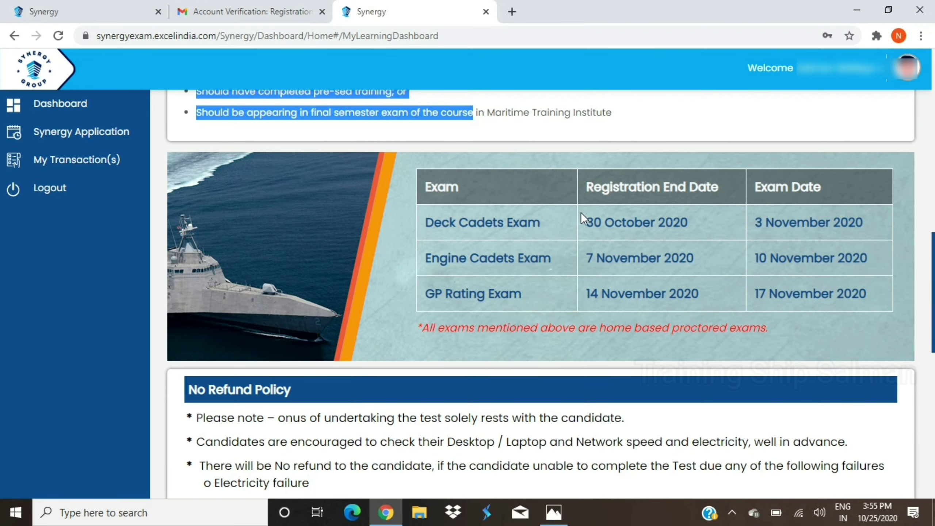
pyautogui.moveTo(586, 220); pyautogui.dragTo(875, 218)
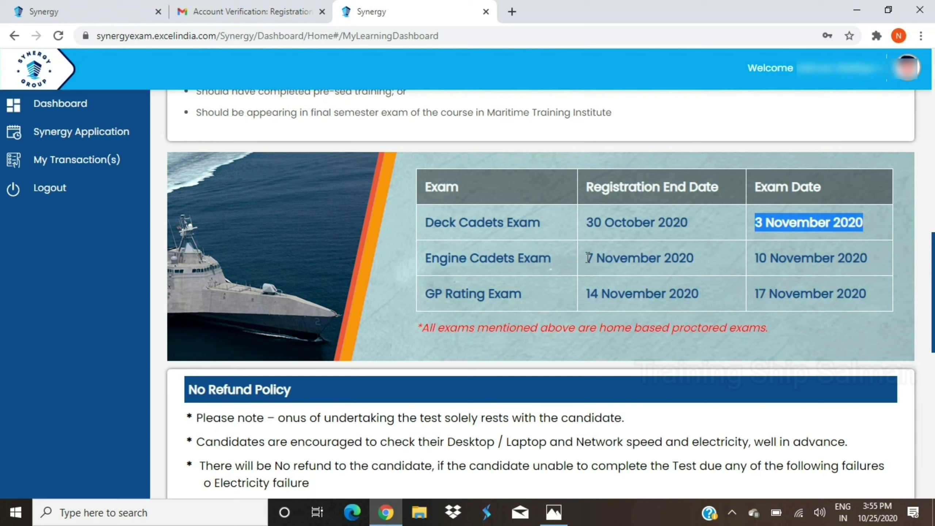
pyautogui.moveTo(588, 258); pyautogui.dragTo(694, 259)
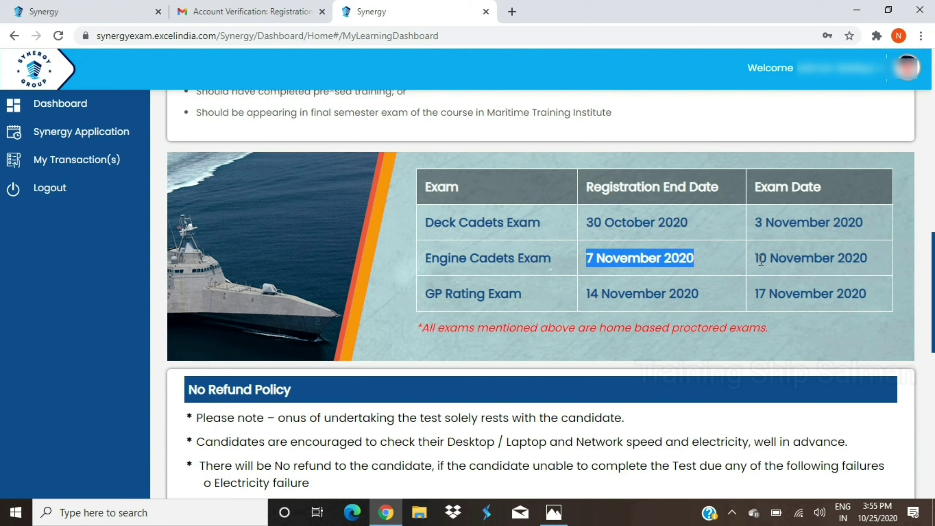
pyautogui.moveTo(754, 258); pyautogui.dragTo(875, 266)
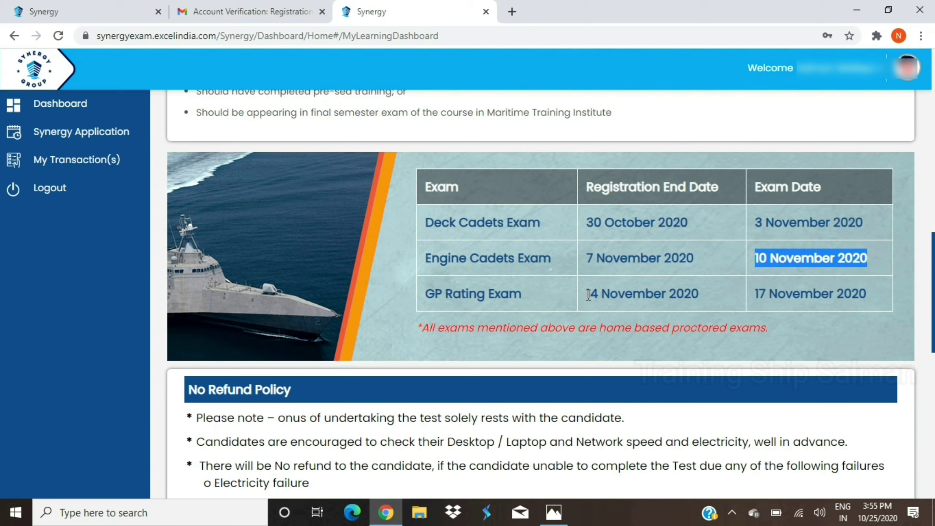
pyautogui.moveTo(588, 294); pyautogui.dragTo(699, 299)
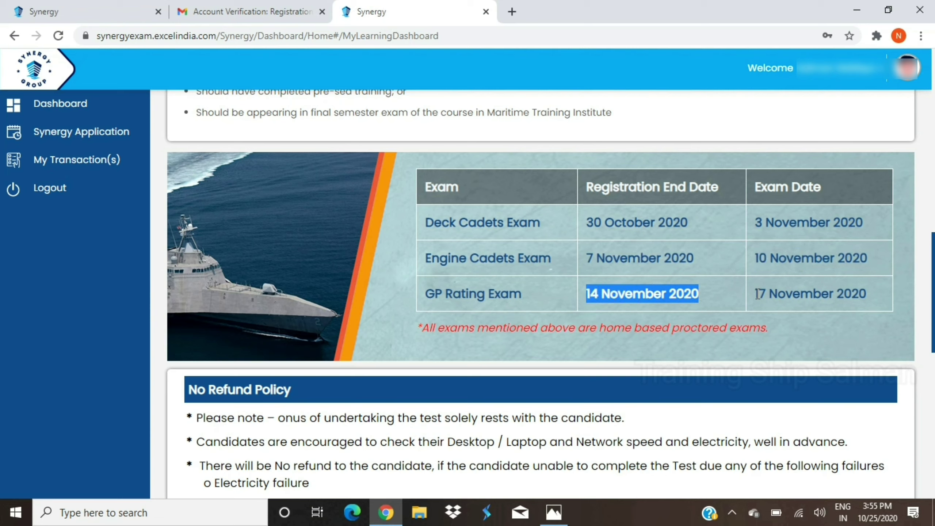
pyautogui.moveTo(755, 294); pyautogui.dragTo(865, 298)
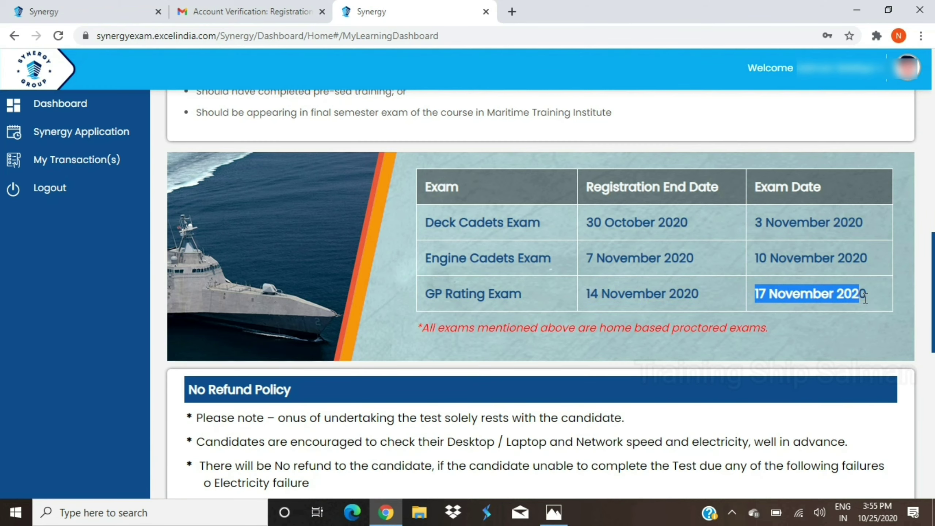
# Read the No Refund Policy, checking each listed failure for which candidates receive no refund.
pyautogui.scroll(-5, 618, 332)
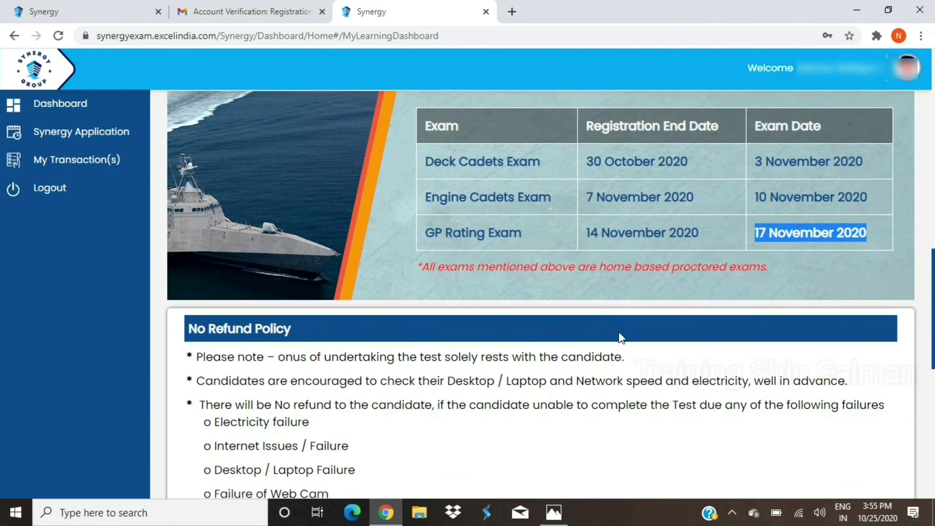
pyautogui.scroll(-1, 618, 332)
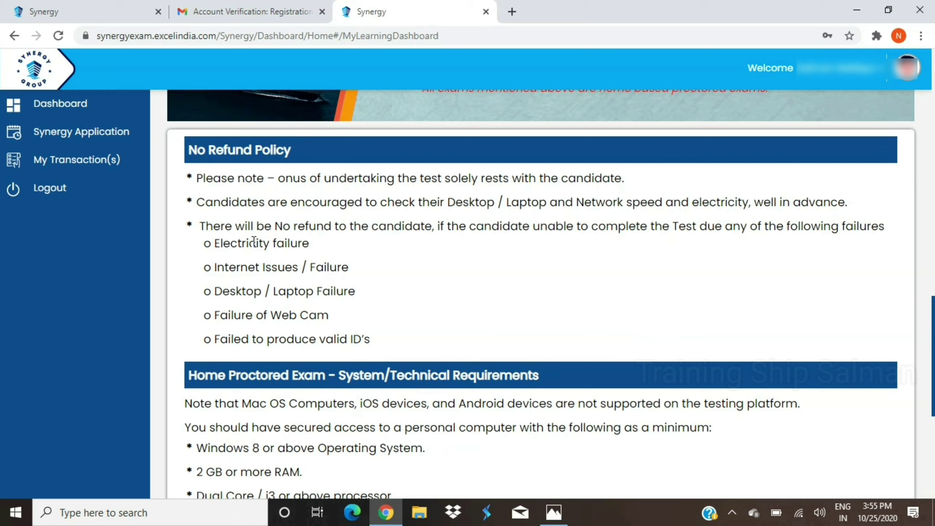
pyautogui.moveTo(214, 246); pyautogui.dragTo(317, 247)
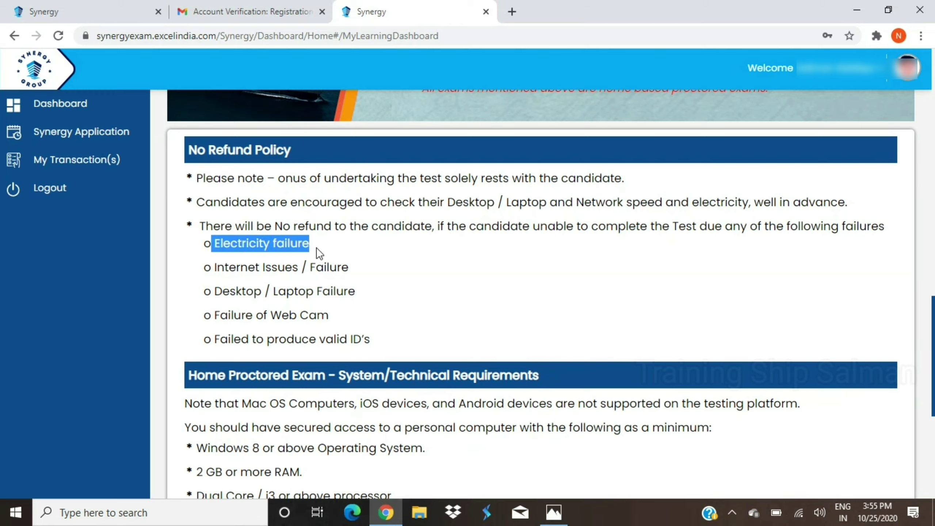
pyautogui.moveTo(216, 268); pyautogui.dragTo(299, 268)
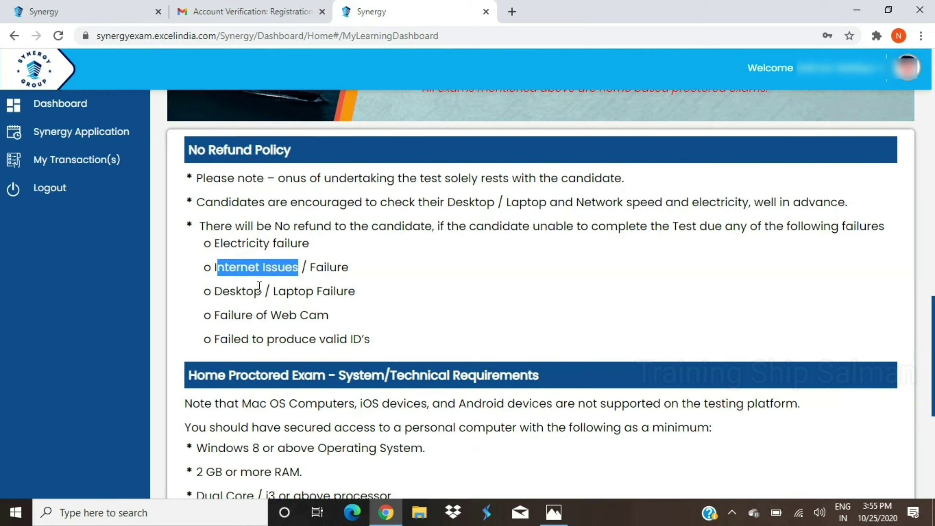
pyautogui.click(230, 293)
pyautogui.moveTo(230, 292); pyautogui.dragTo(318, 293)
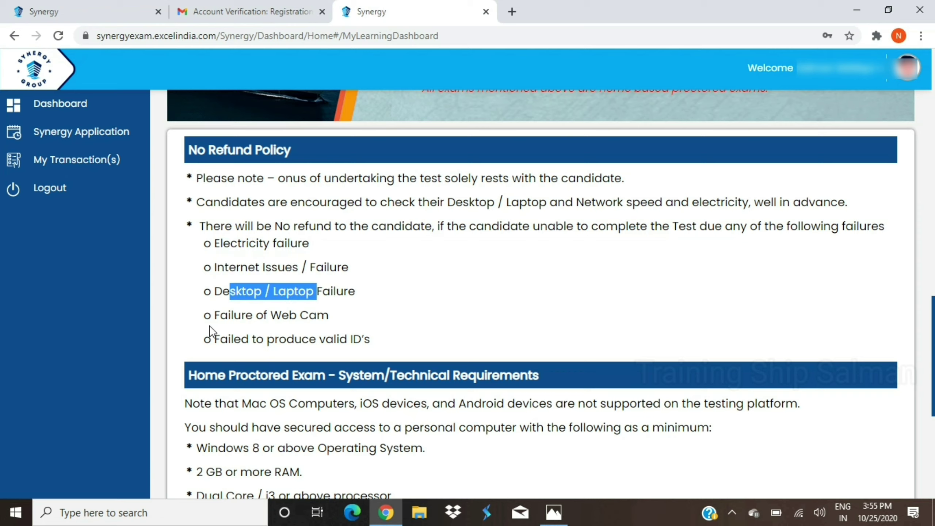
pyautogui.click(238, 316)
pyautogui.moveTo(238, 316); pyautogui.dragTo(328, 321)
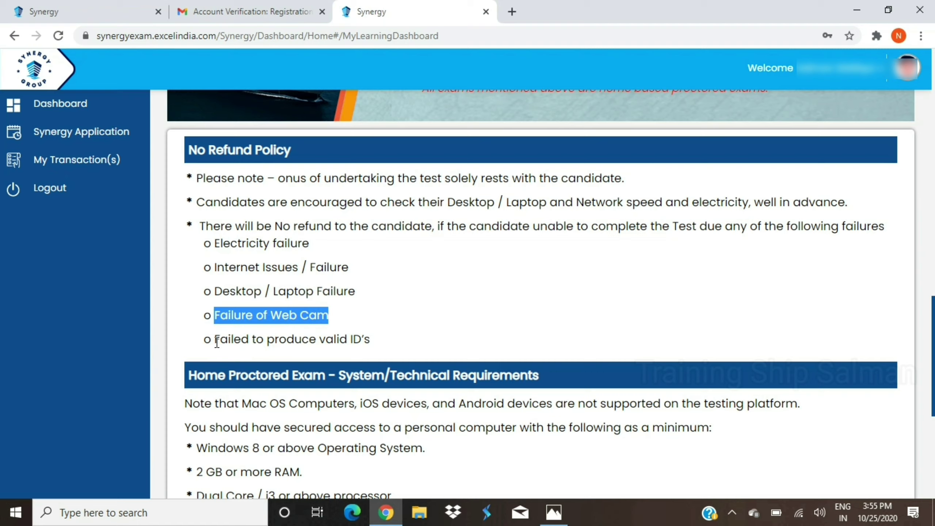
pyautogui.moveTo(214, 339); pyautogui.dragTo(371, 341)
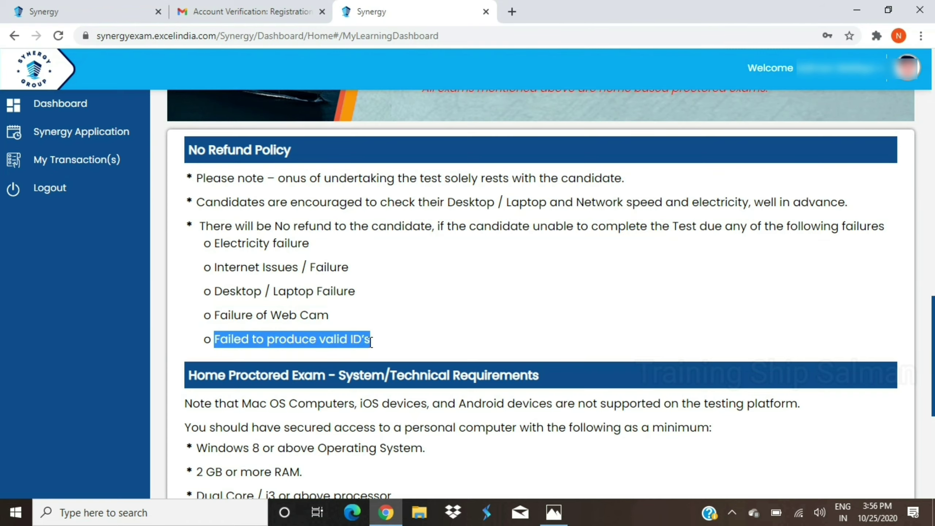
# Review the home proctored exam's system and technical requirements, through to the payment notice at the end of the dashboard page.
pyautogui.scroll(-5, 371, 342)
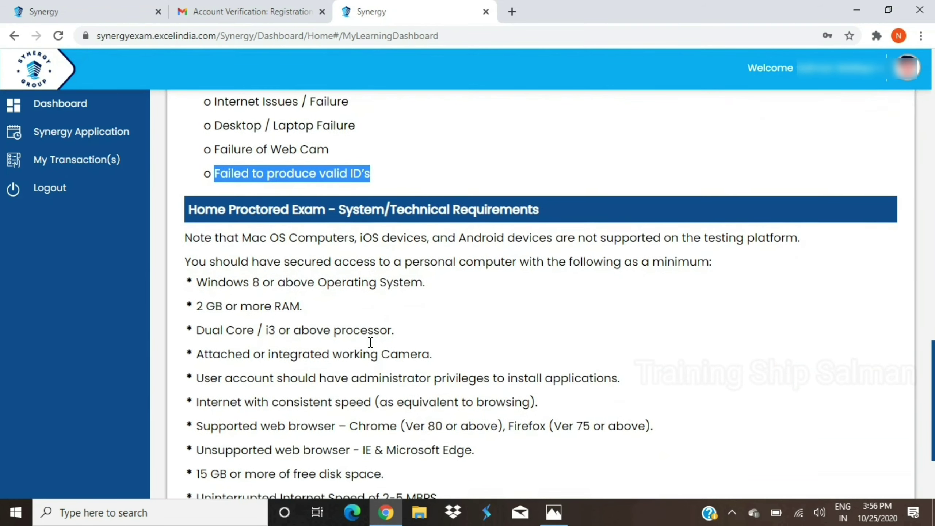
pyautogui.scroll(-1, 370, 342)
pyautogui.click(193, 164)
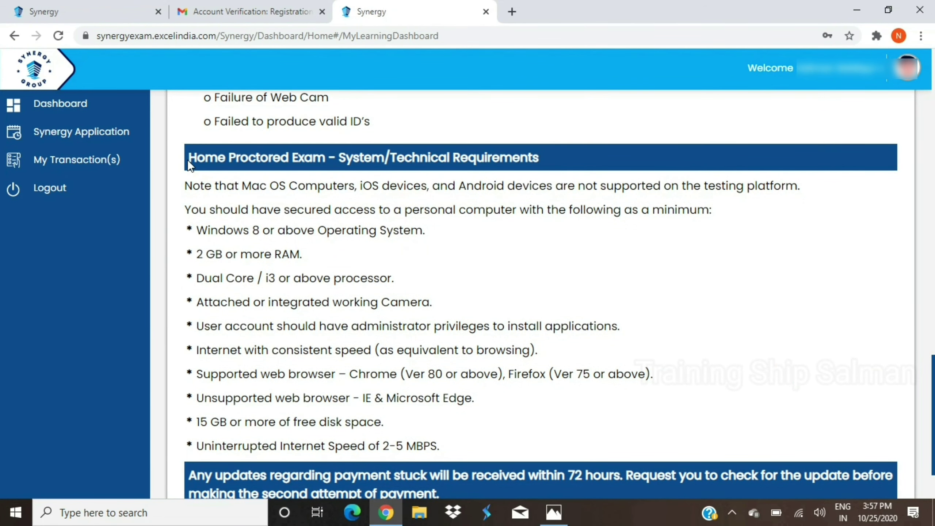
pyautogui.moveTo(189, 166); pyautogui.dragTo(326, 168)
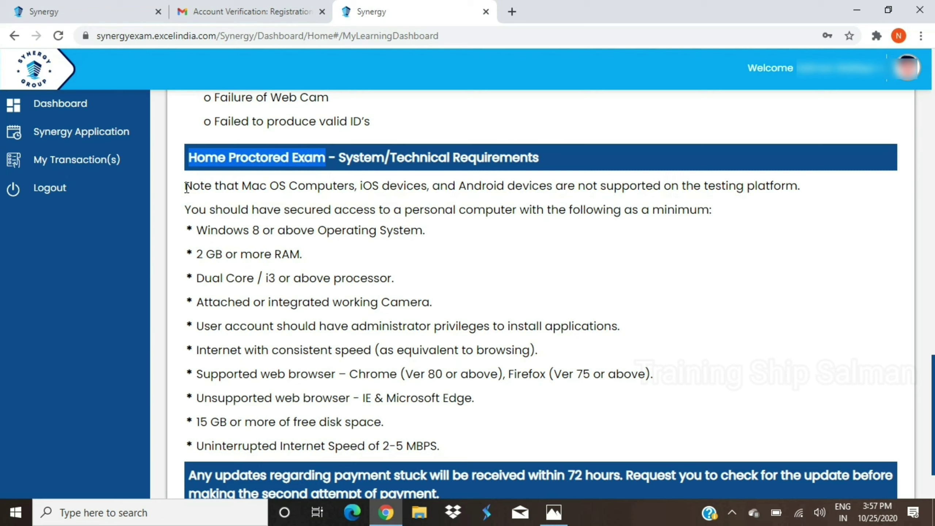
pyautogui.moveTo(186, 188); pyautogui.dragTo(587, 193)
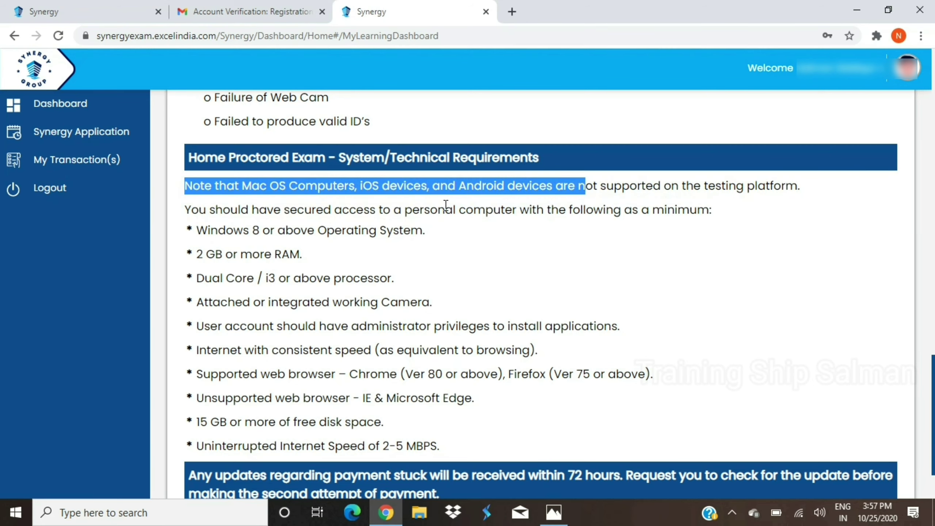
pyautogui.click(406, 211)
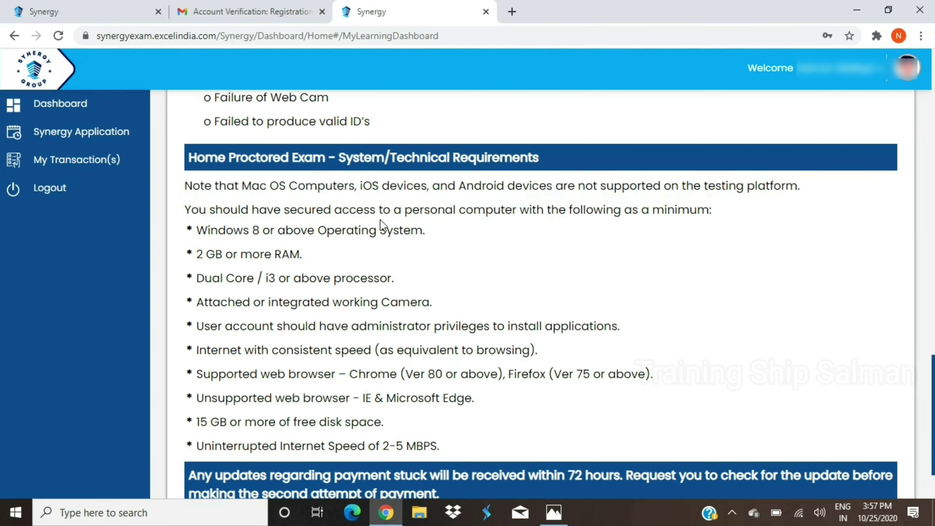
pyautogui.moveTo(399, 216); pyautogui.dragTo(529, 210)
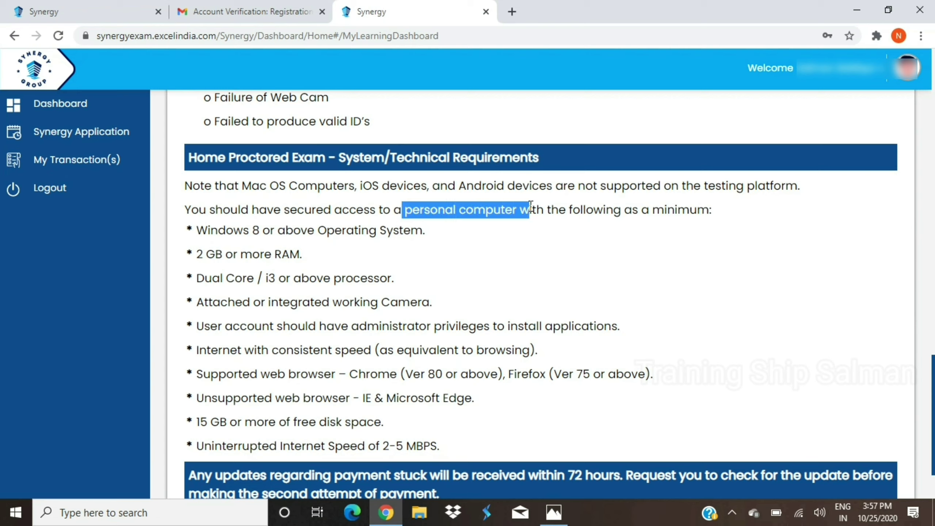
pyautogui.moveTo(198, 232); pyautogui.dragTo(338, 243)
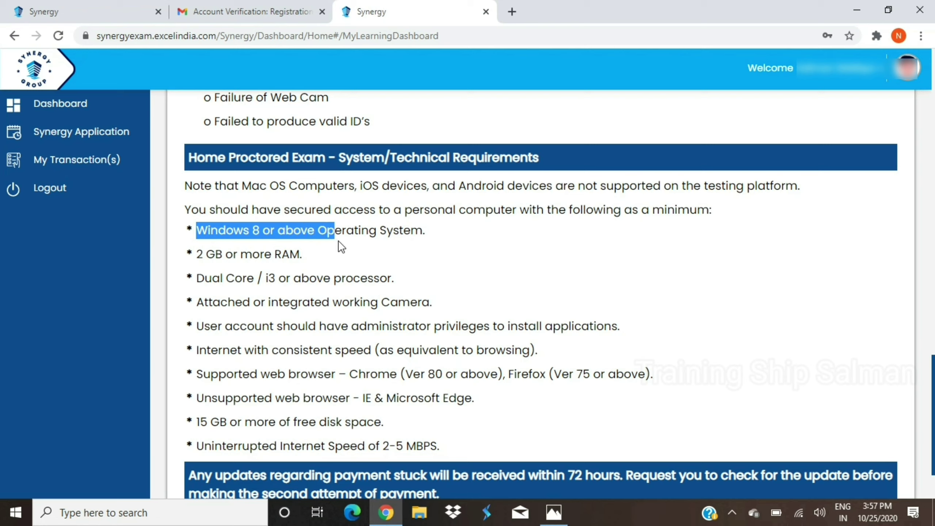
pyautogui.click(197, 256)
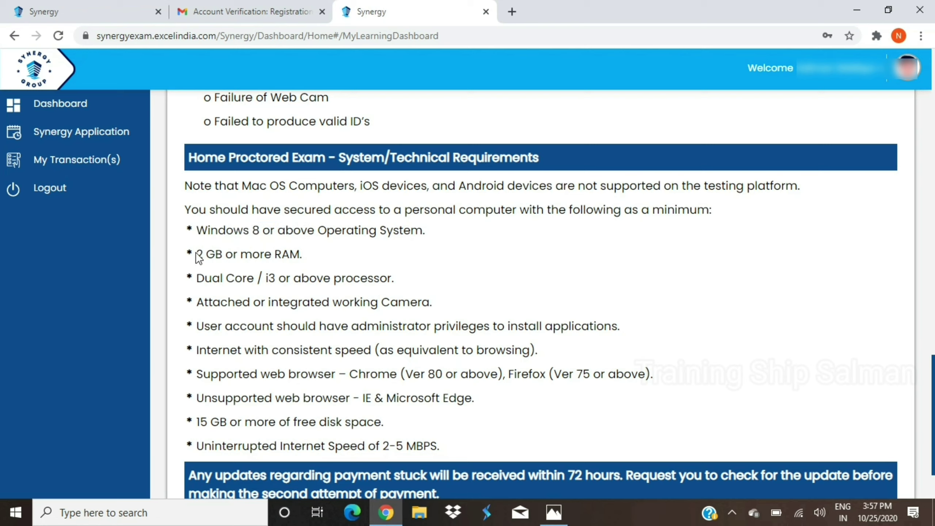
pyautogui.moveTo(198, 258); pyautogui.dragTo(403, 288)
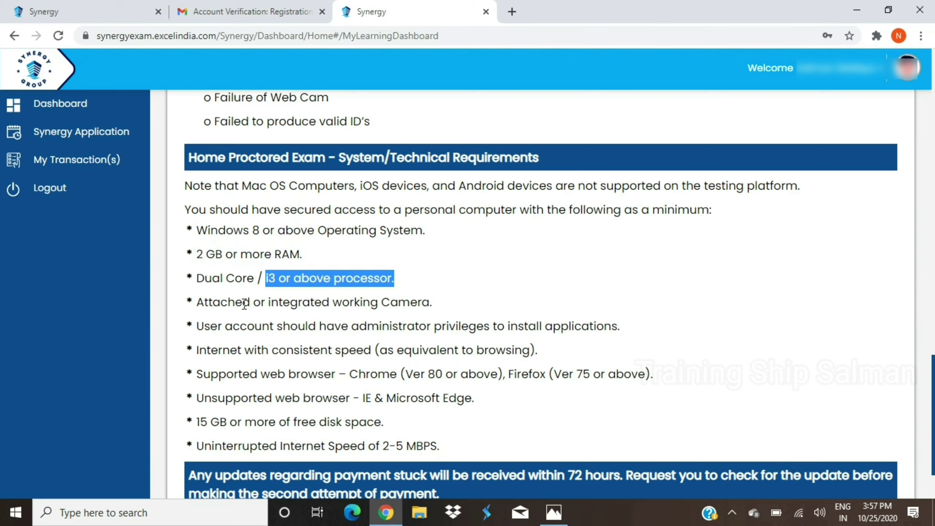
pyautogui.scroll(-3, 244, 304)
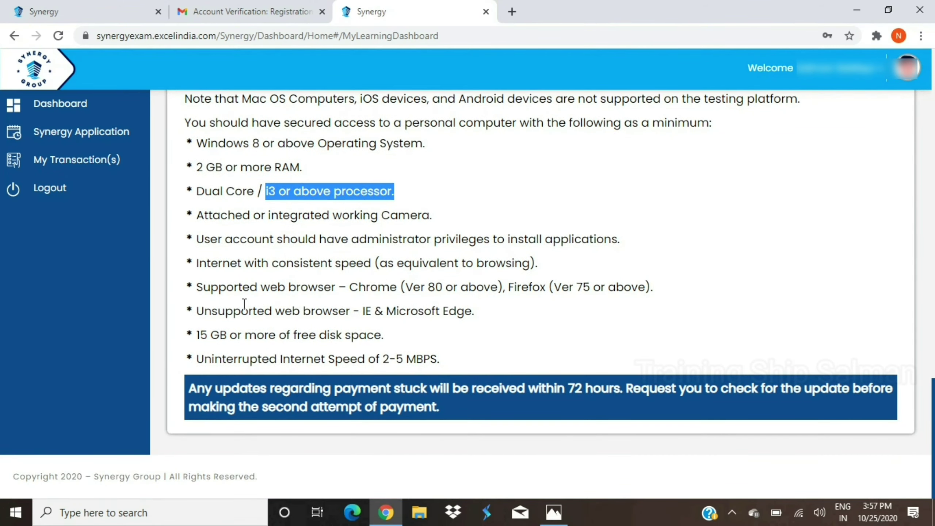
# Start registering for the Synergy exam, and view the Deck Cadets Exam details to check the eligibility criteria.
pyautogui.scroll(15, 244, 304)
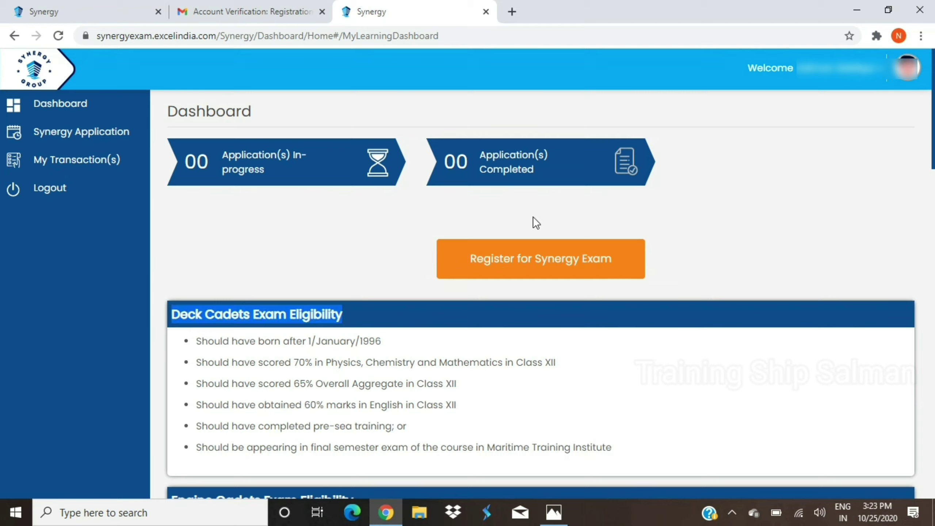
pyautogui.click(530, 262)
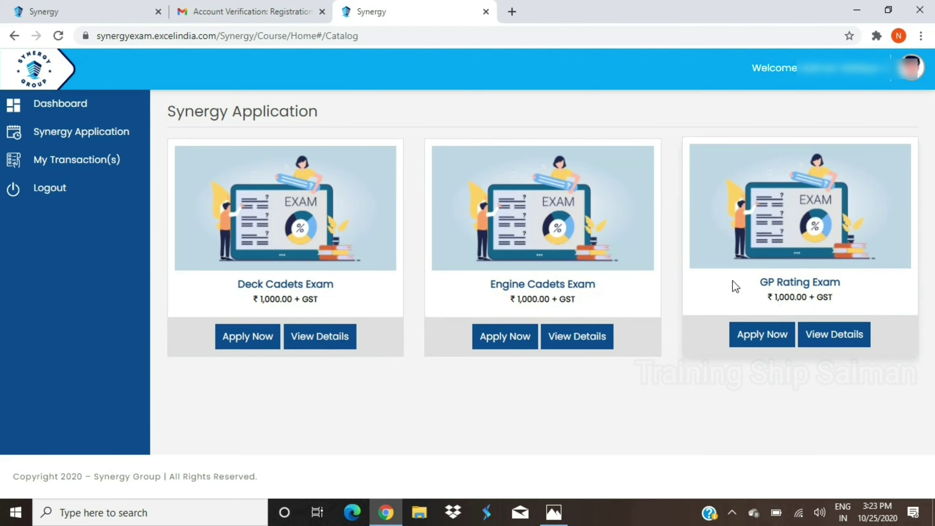
pyautogui.click(320, 339)
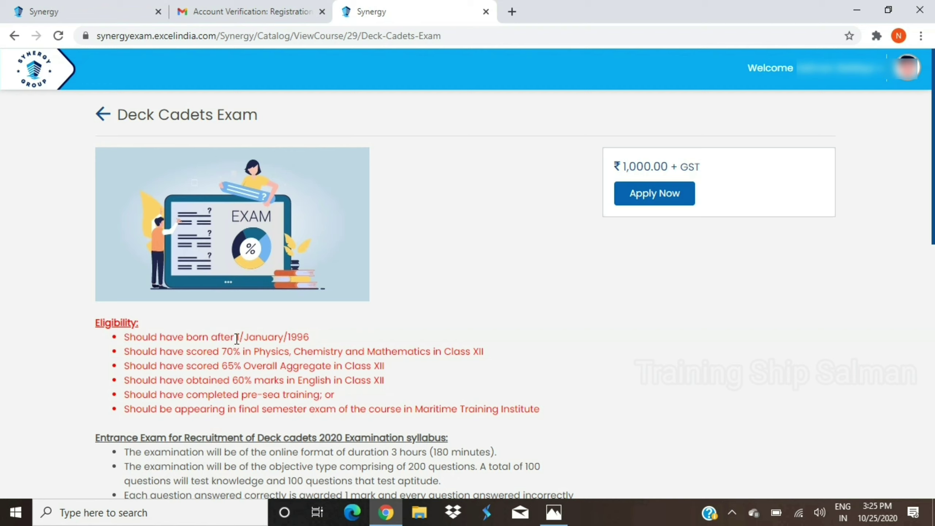
pyautogui.moveTo(236, 337); pyautogui.dragTo(314, 340)
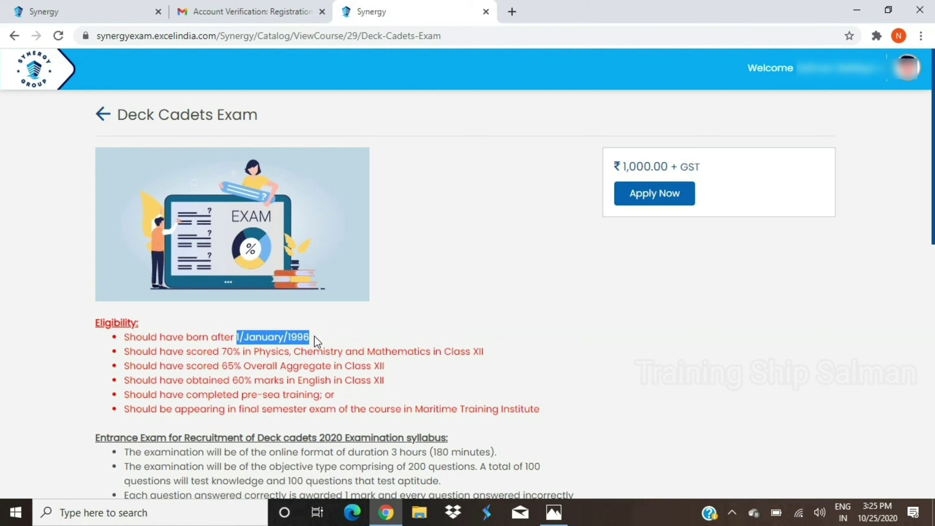